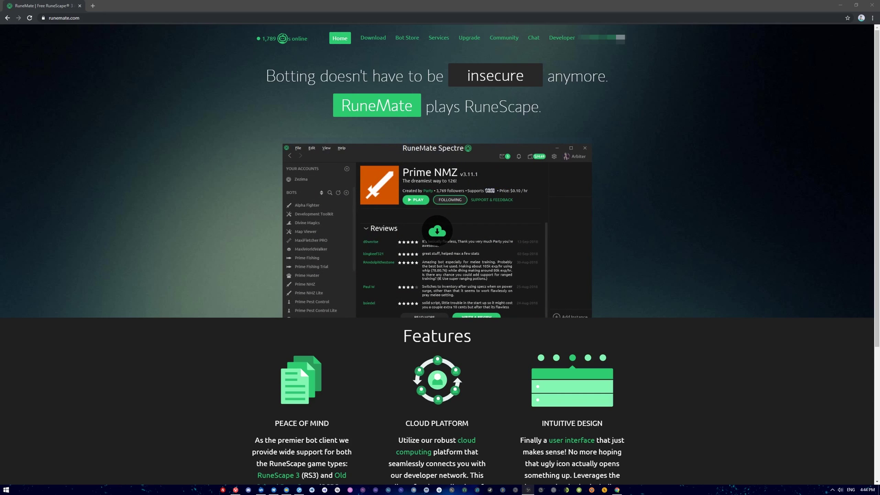
# Download the RuneMate Windows installer from runemate.com and open the downloaded file.
pyautogui.click(373, 37)
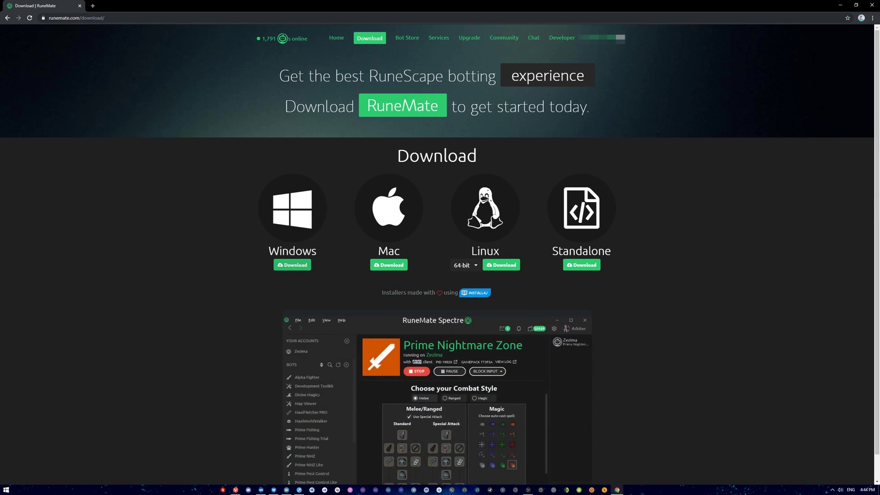
pyautogui.click(293, 265)
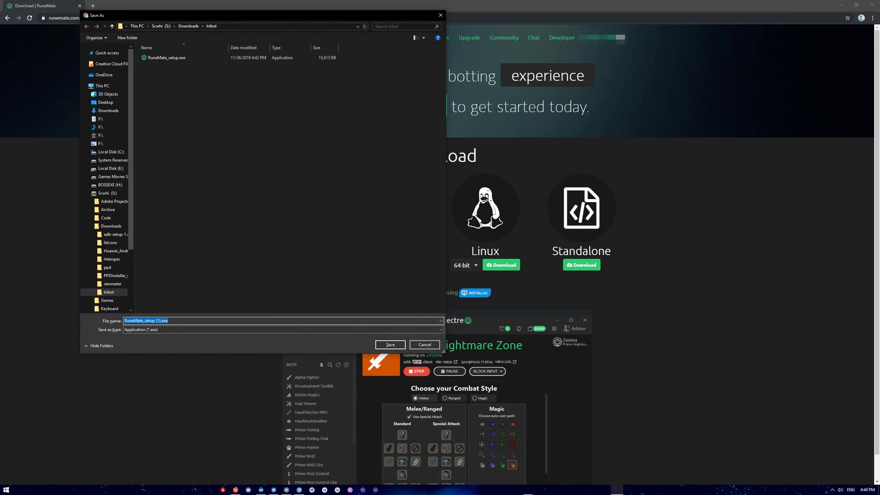
pyautogui.click(390, 345)
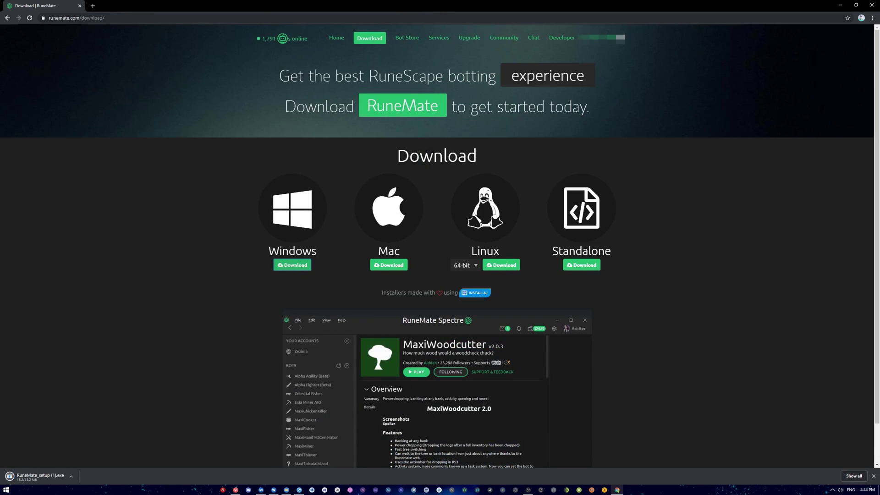
pyautogui.click(38, 476)
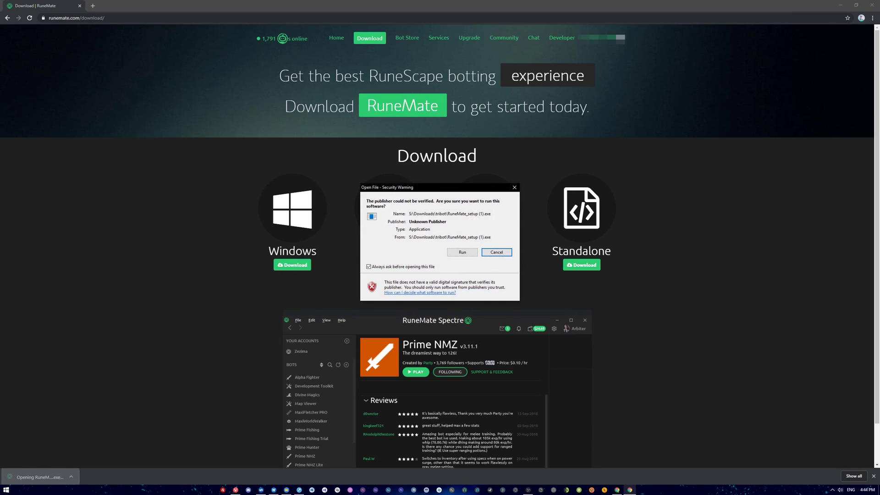
# Allow the installer to run and set the install folder to H:\RuneMate.
pyautogui.press('Return')
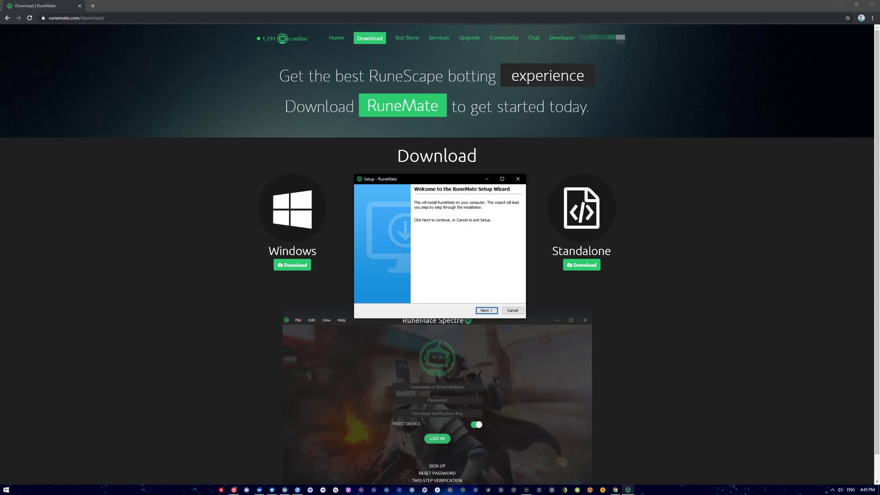
pyautogui.click(486, 311)
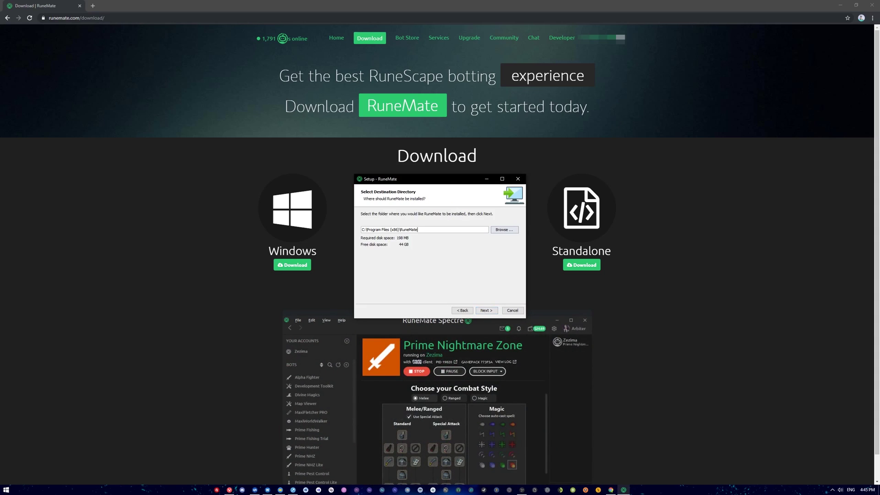
pyautogui.click(504, 228)
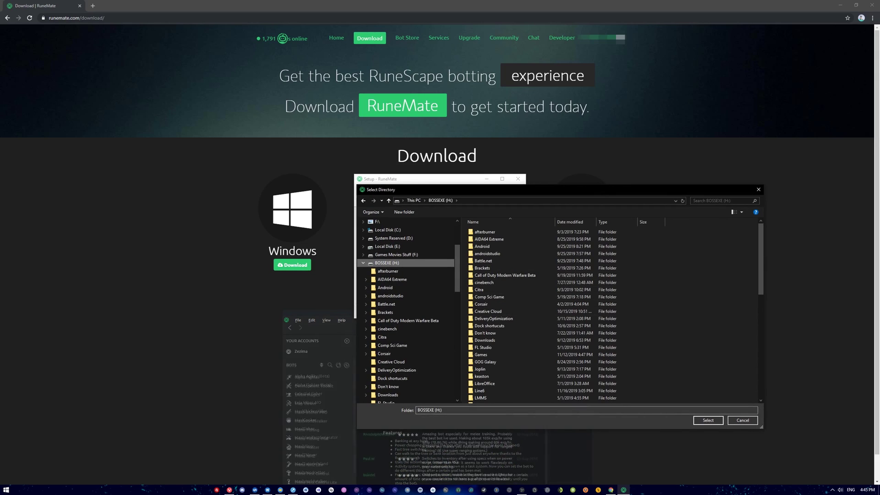
pyautogui.press('Return')
pyautogui.hotkey('alt', 'n')
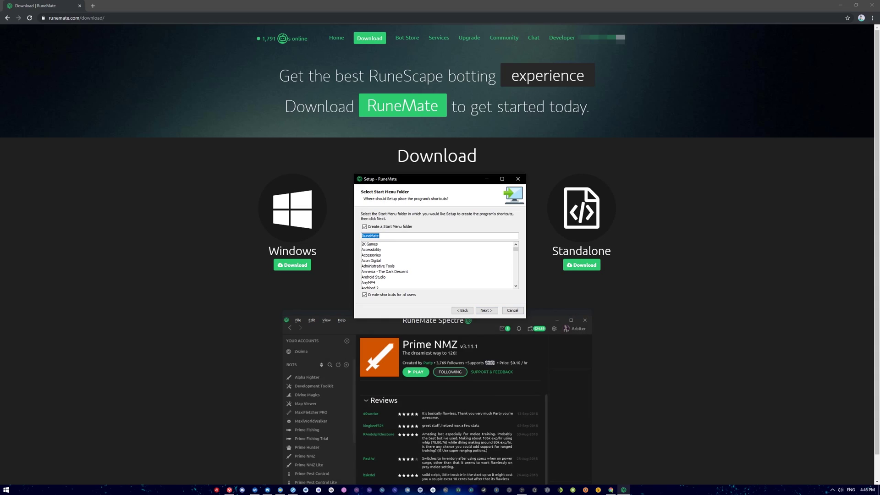
# Skip the Start Menu folder and desktop icon, install RuneMate, and launch it.
pyautogui.hotkey('shift', 'Tab')
pyautogui.press('space')
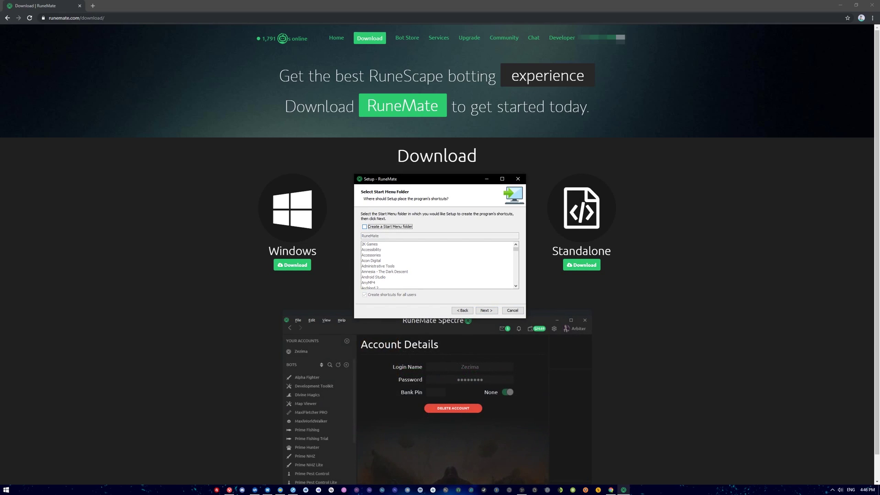
pyautogui.hotkey('alt', 'n')
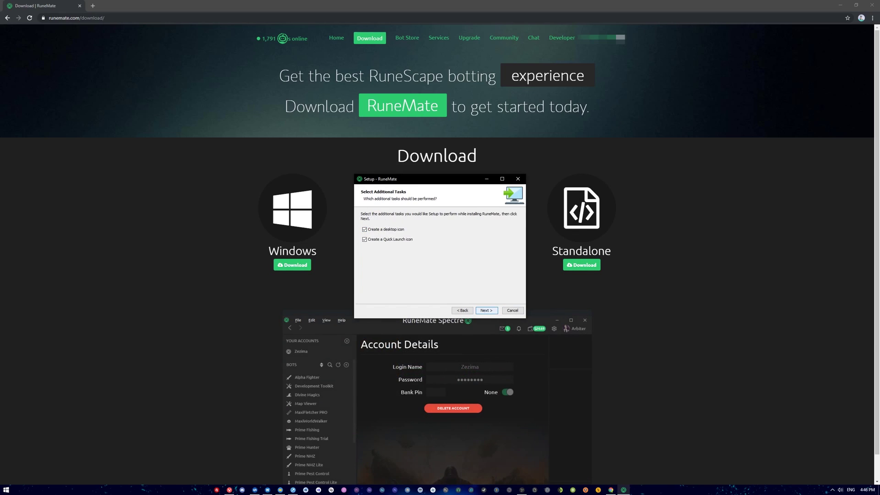
pyautogui.hotkey('shift', 'Tab')
pyautogui.hotkey('shift', 'Tab')
pyautogui.hotkey('shift', 'Tab')
pyautogui.press('space')
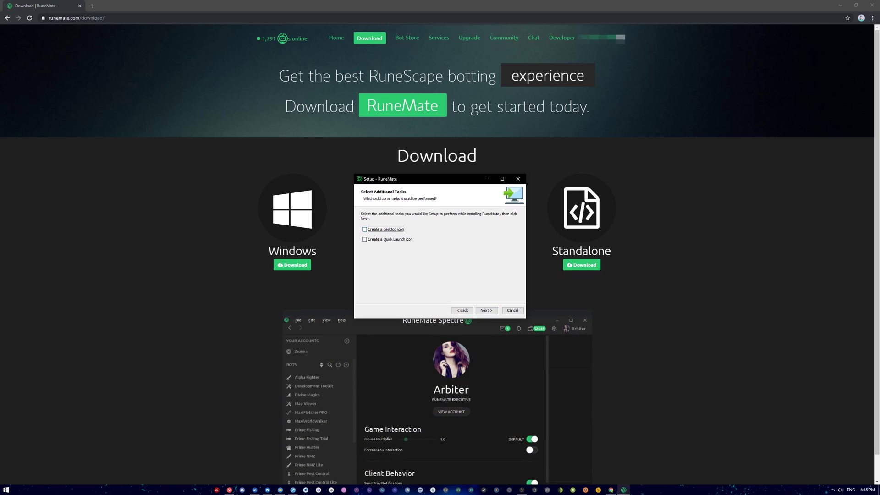
pyautogui.press('Return')
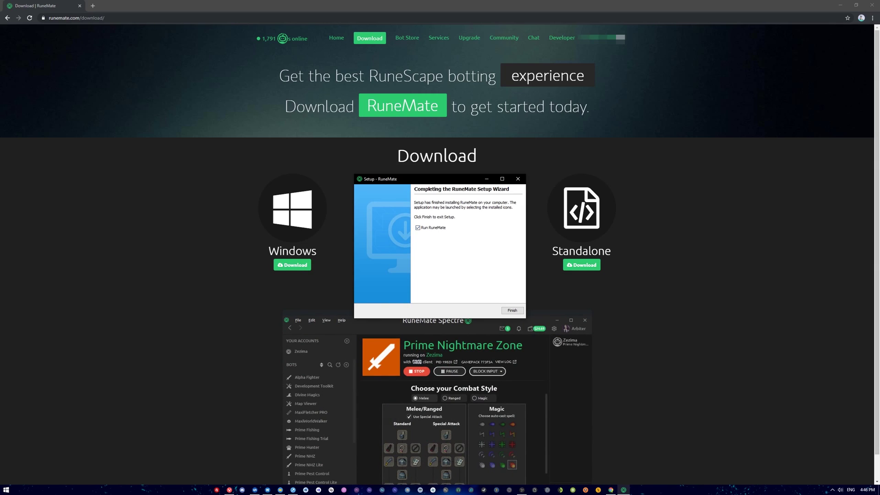
pyautogui.press('Return')
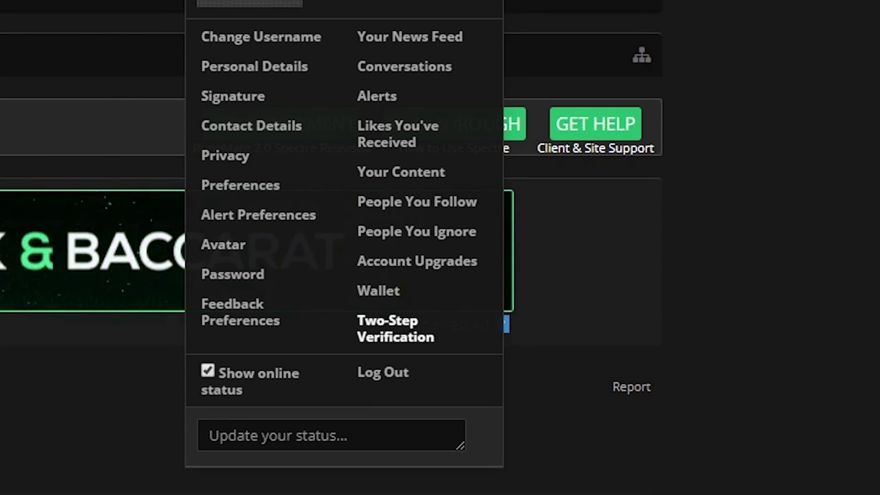
# Choose Two-Step Verification from the runemate.com account menu.
pyautogui.click(396, 329)
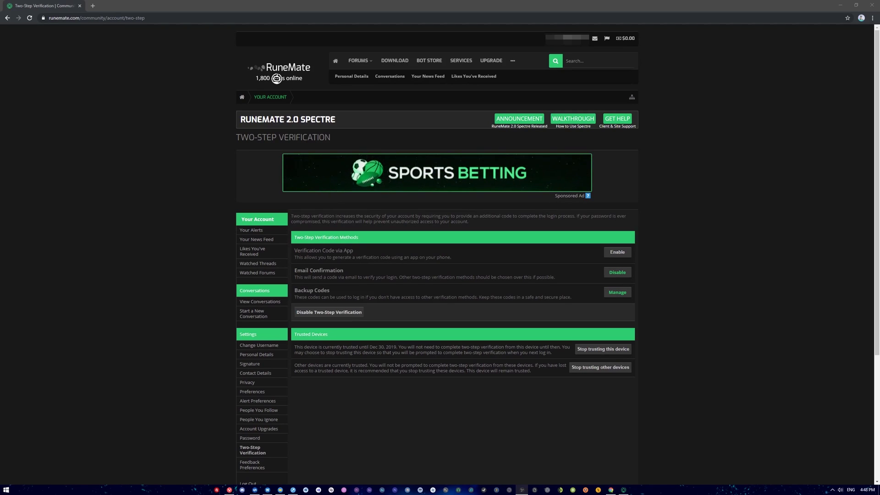
# Add the LiteFisher bot to the client from the Bot Store.
pyautogui.click(430, 60)
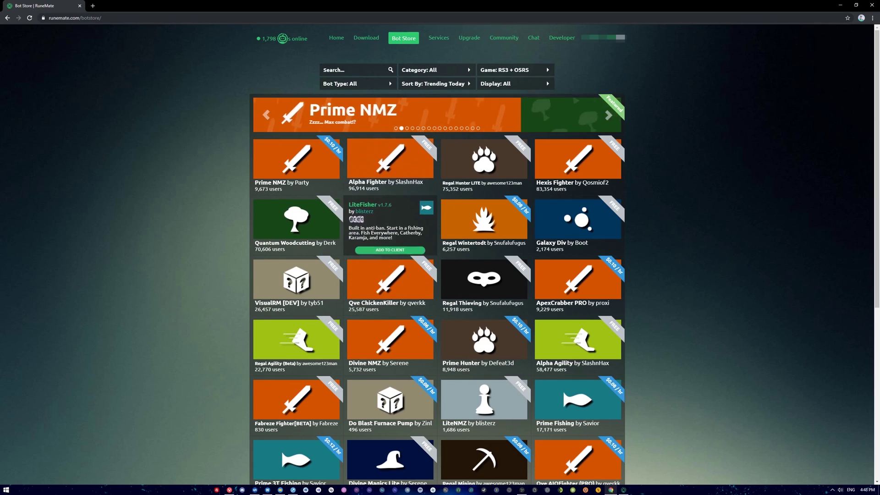
pyautogui.click(390, 248)
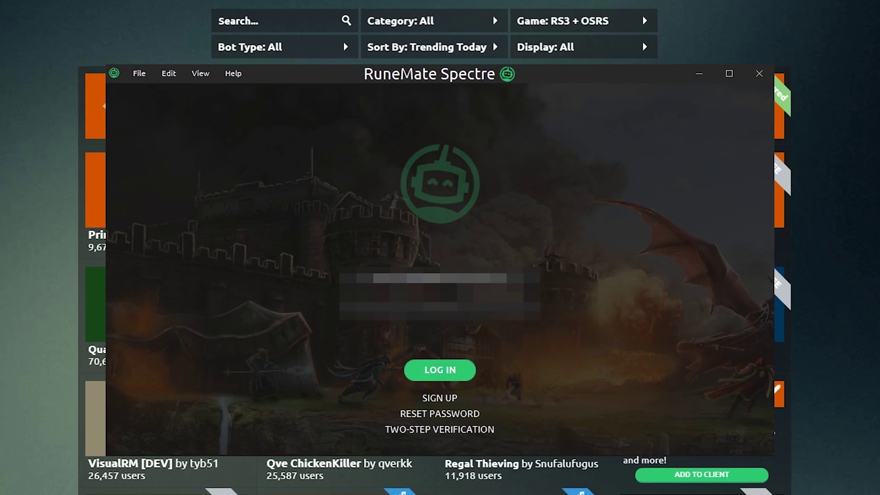
# Log in to RuneMate Spectre and enter the account's login name, password and alias.
pyautogui.press('Return')
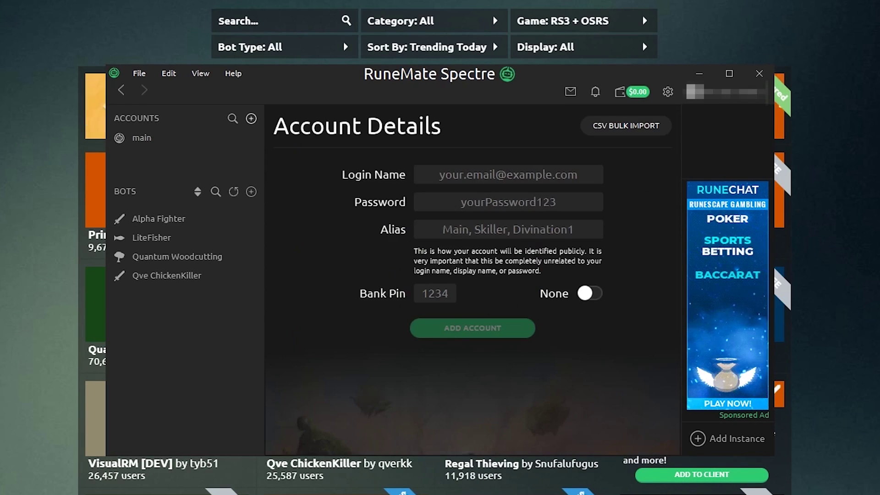
pyautogui.press('Tab')
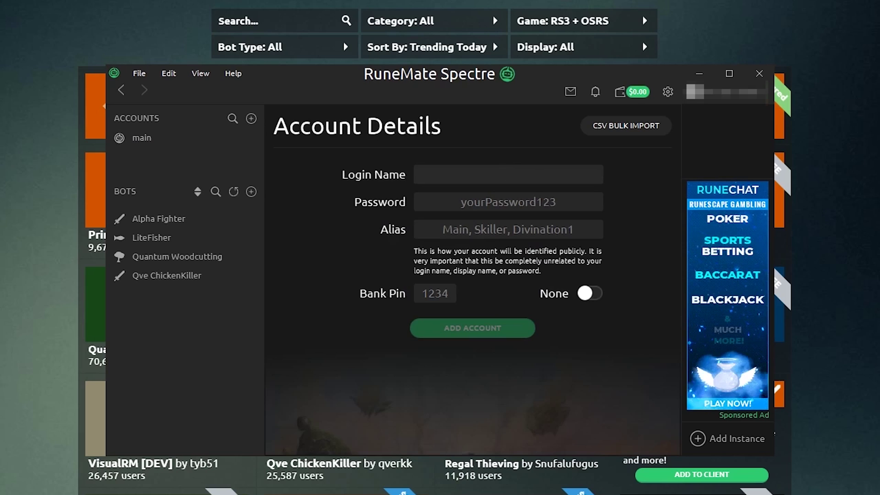
pyautogui.press('Tab')
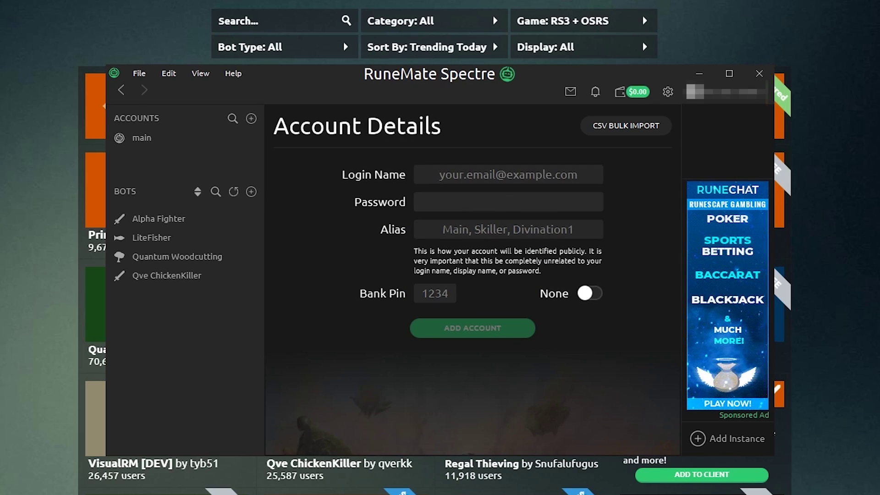
pyautogui.press('Tab')
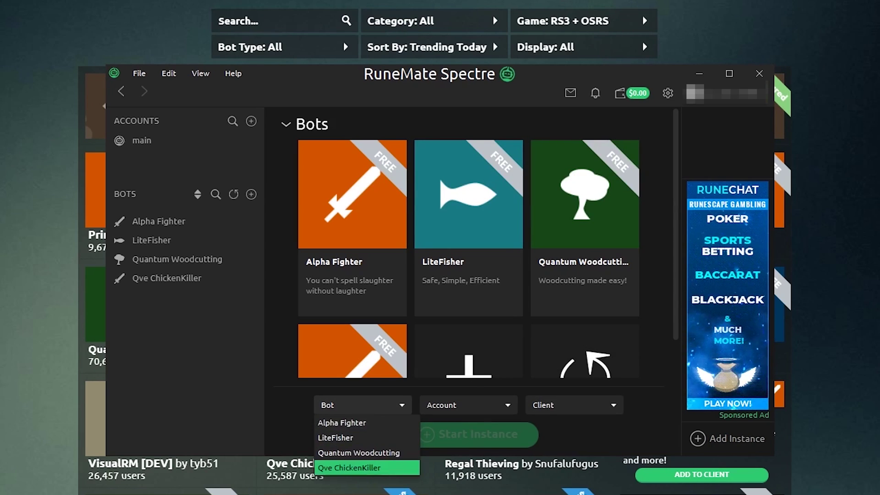
# Set the instance to Qve ChickenKiller with account main and start the official OSRS client.
pyautogui.press('Return')
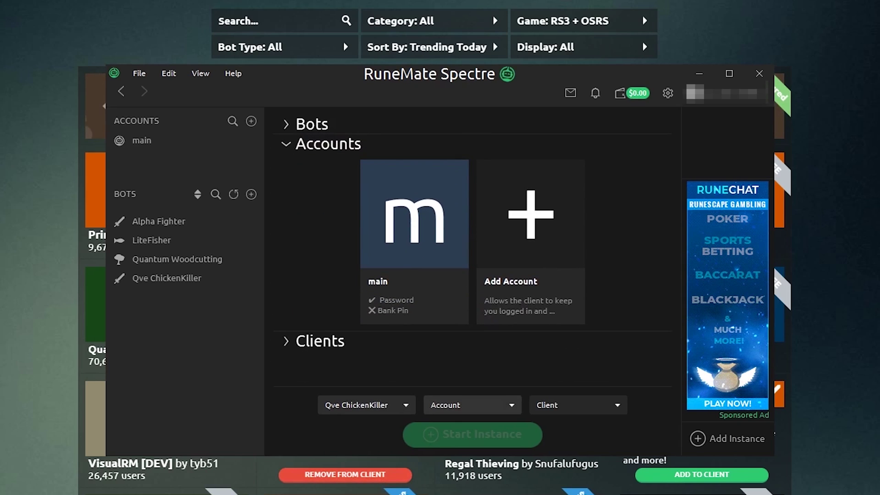
pyautogui.press('Tab')
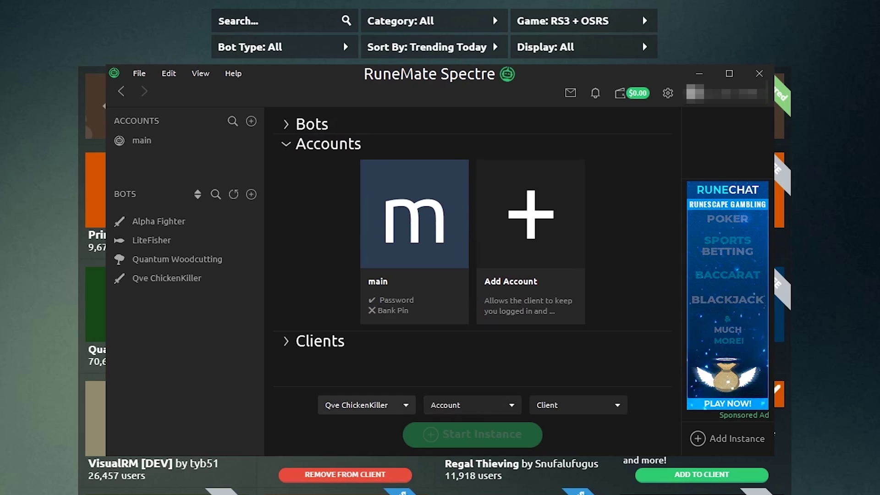
pyautogui.press('space')
pyautogui.press('Down')
pyautogui.press('Return')
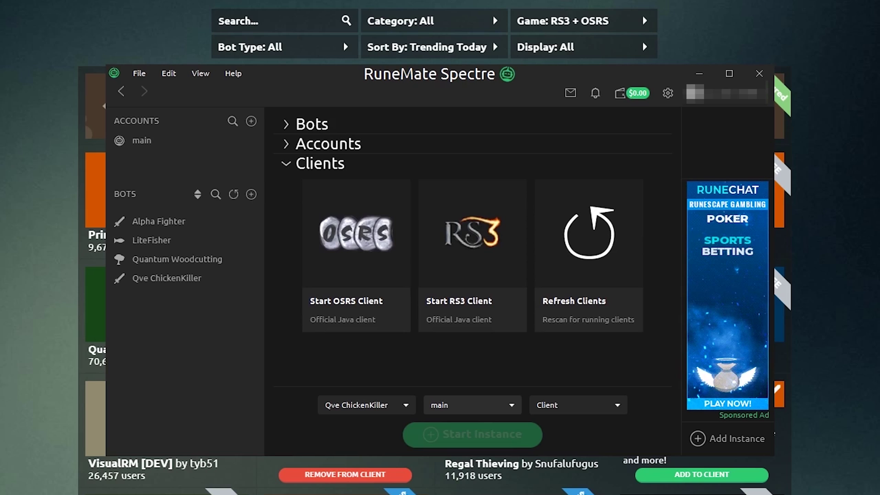
pyautogui.press('Return')
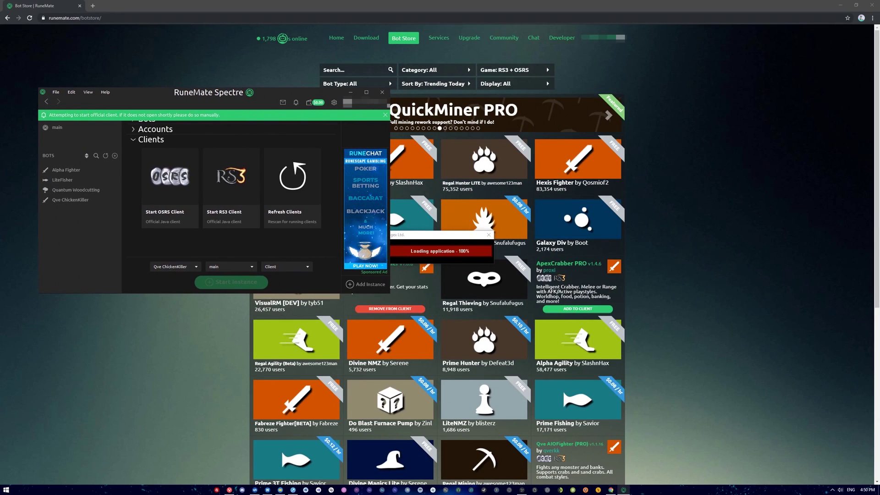
# Move the game window aside, attach Old School RuneScape : 14560, and start the instance.
pyautogui.moveTo(445, 115); pyautogui.dragTo(578, 102)
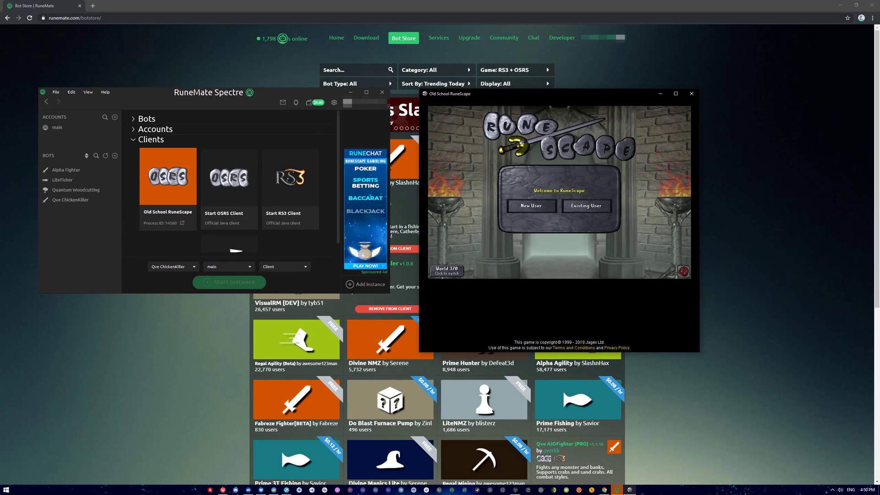
pyautogui.click(284, 266)
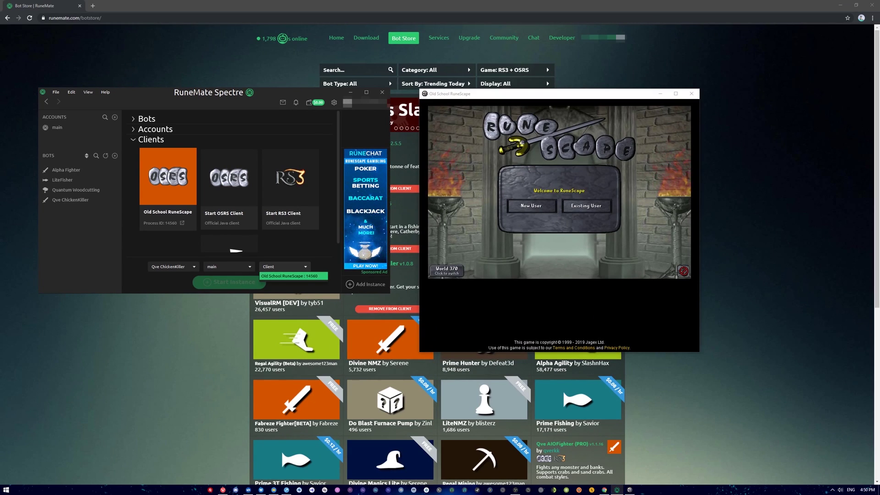
pyautogui.click(293, 275)
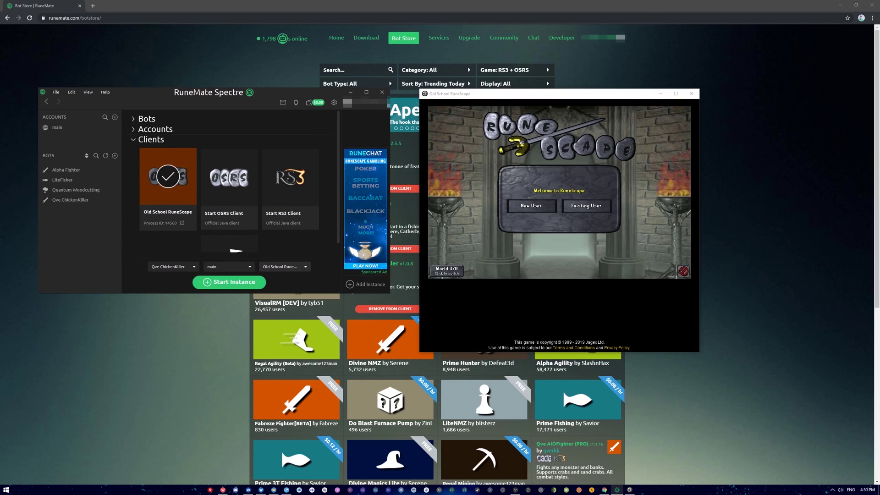
pyautogui.click(229, 282)
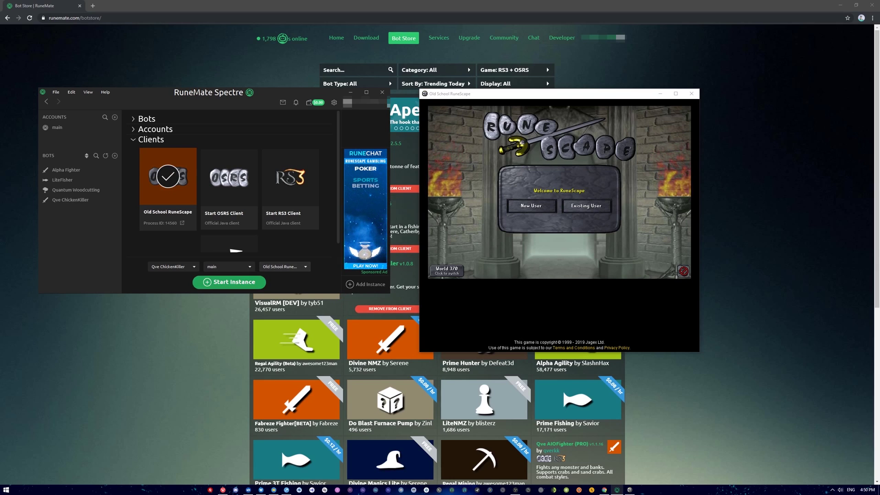